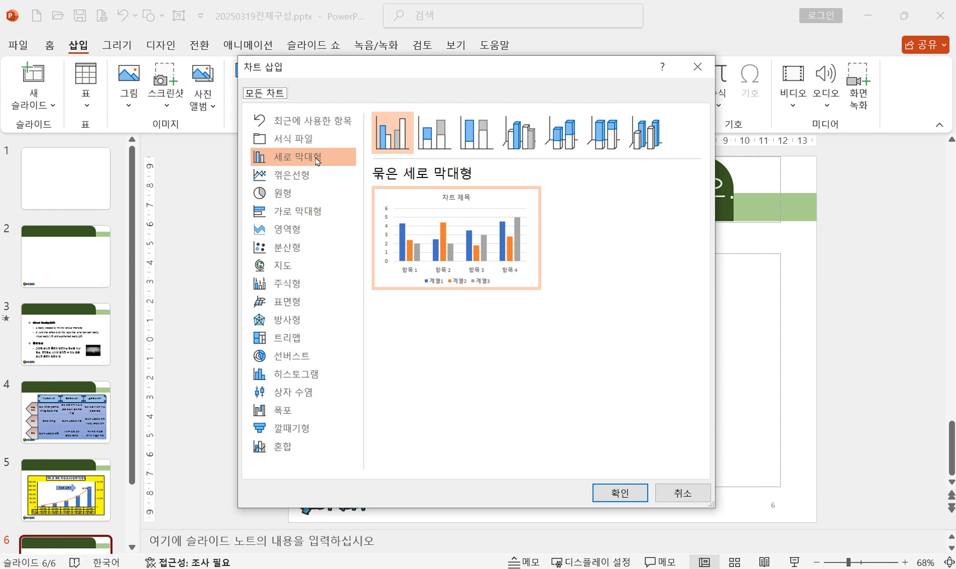
# Insert a clustered column chart on slide 6, then enlarge its data sheet window and magnify the cells
pyautogui.click(388, 141)
pyautogui.click(613, 493)
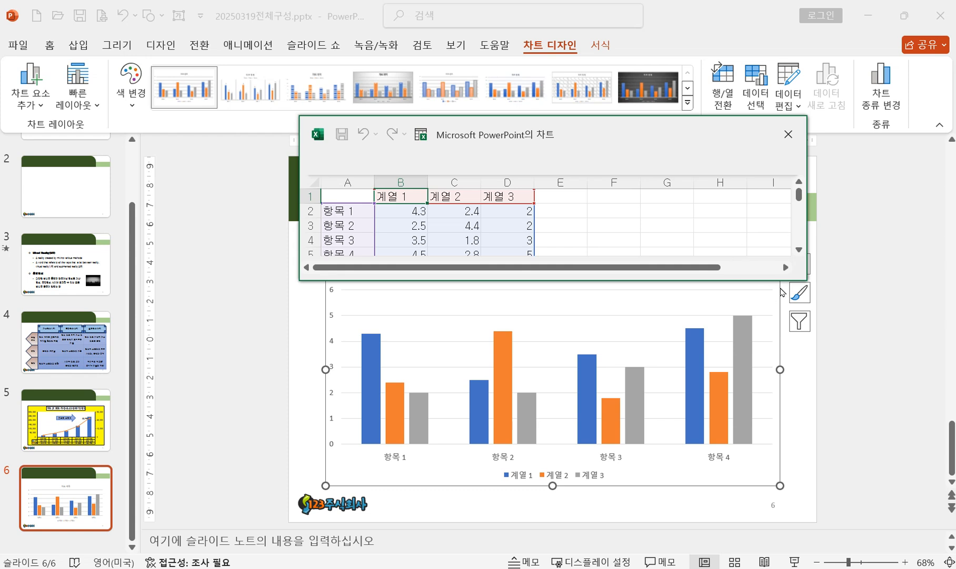
pyautogui.moveTo(806, 280); pyautogui.dragTo(865, 360)
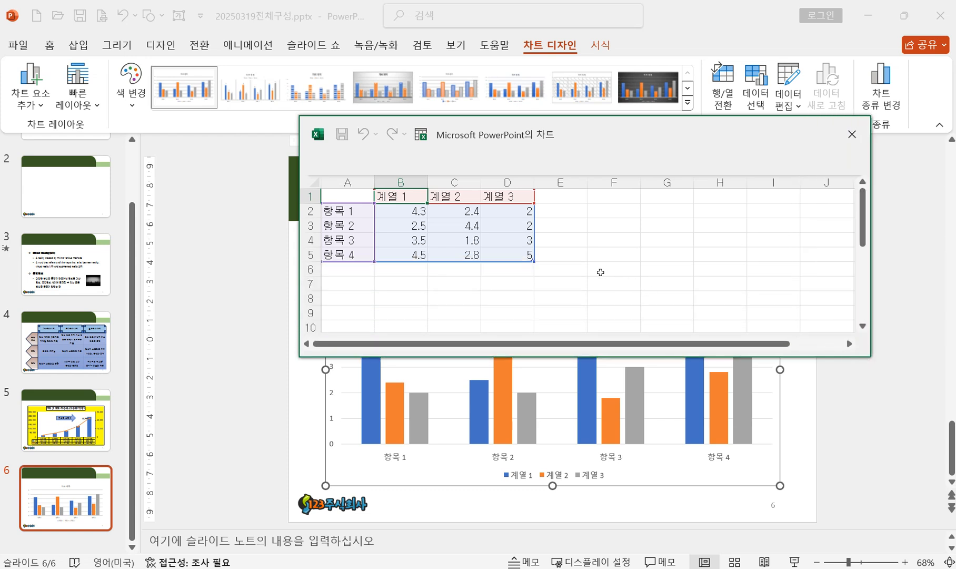
pyautogui.keyDown('ctrl'); pyautogui.scroll(3, 600, 272); pyautogui.keyUp('ctrl')
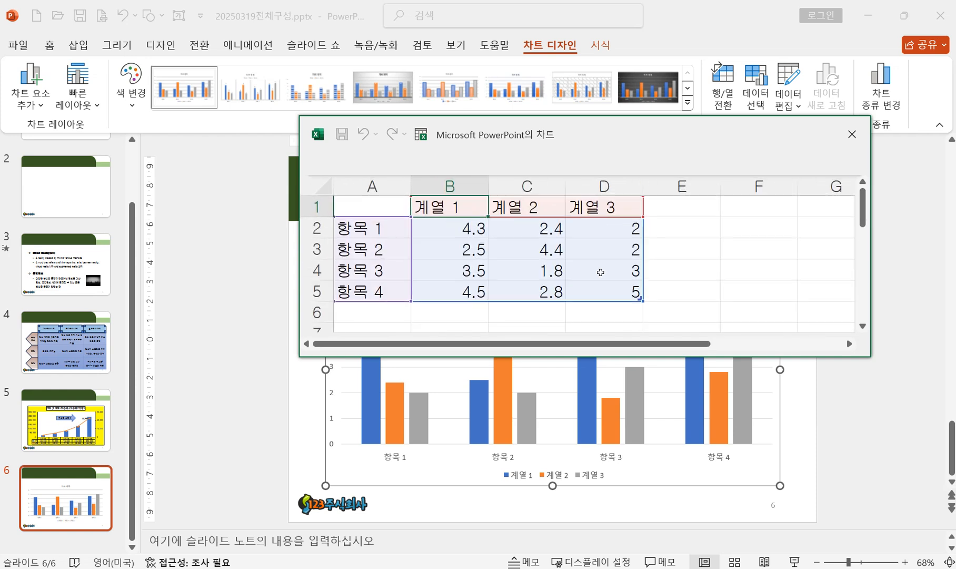
pyautogui.keyDown('ctrl'); pyautogui.scroll(3, 601, 273); pyautogui.keyUp('ctrl')
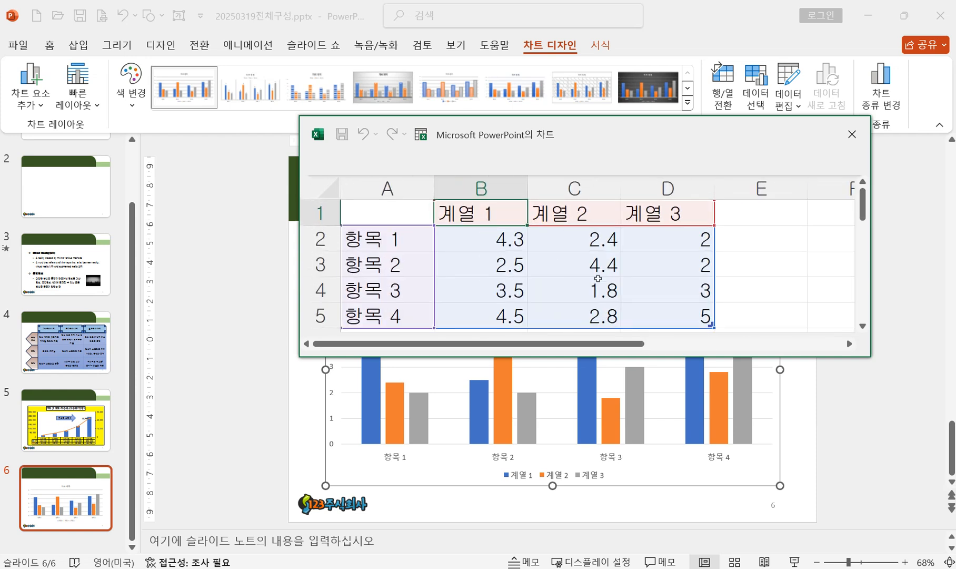
# Consult the printed chart in the photo 20250106_123046.jpg and enter 국어 as the first series header in B1
pyautogui.click(468, 522)
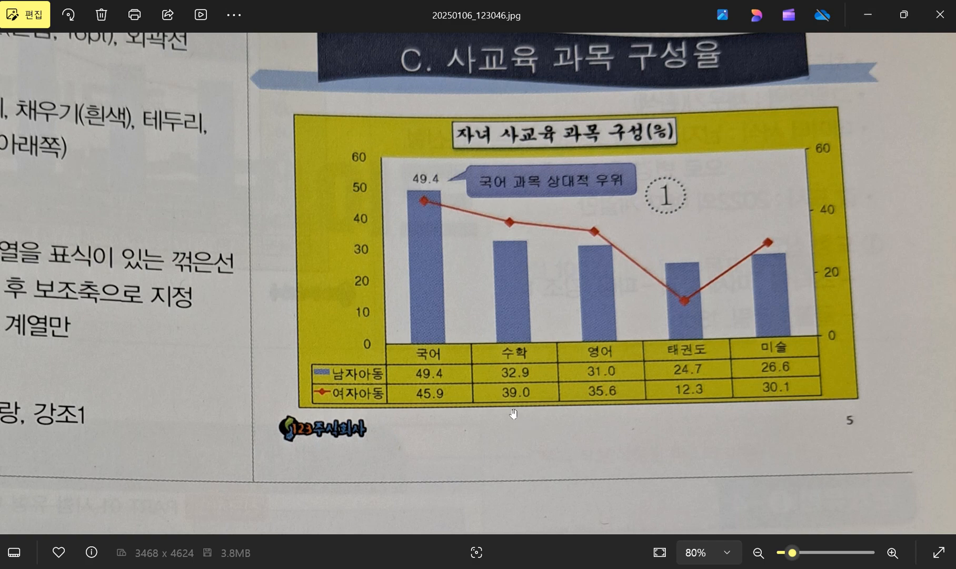
pyautogui.click(868, 17)
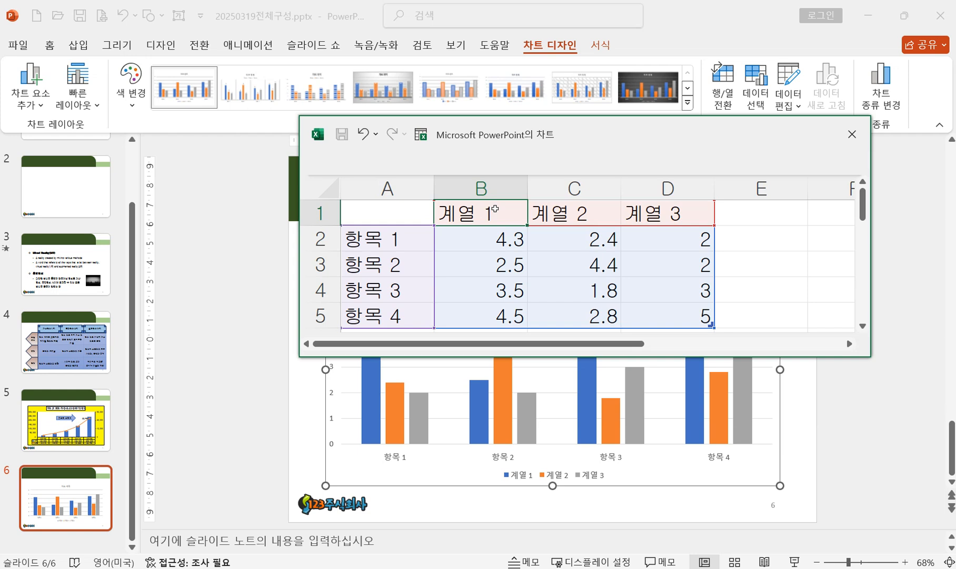
pyautogui.write('rnrdj')
pyautogui.press('BackSpace')
pyautogui.press('BackSpace')
pyautogui.press('BackSpace')
pyautogui.press('BackSpace')
pyautogui.press('BackSpace')
pyautogui.write('국어')
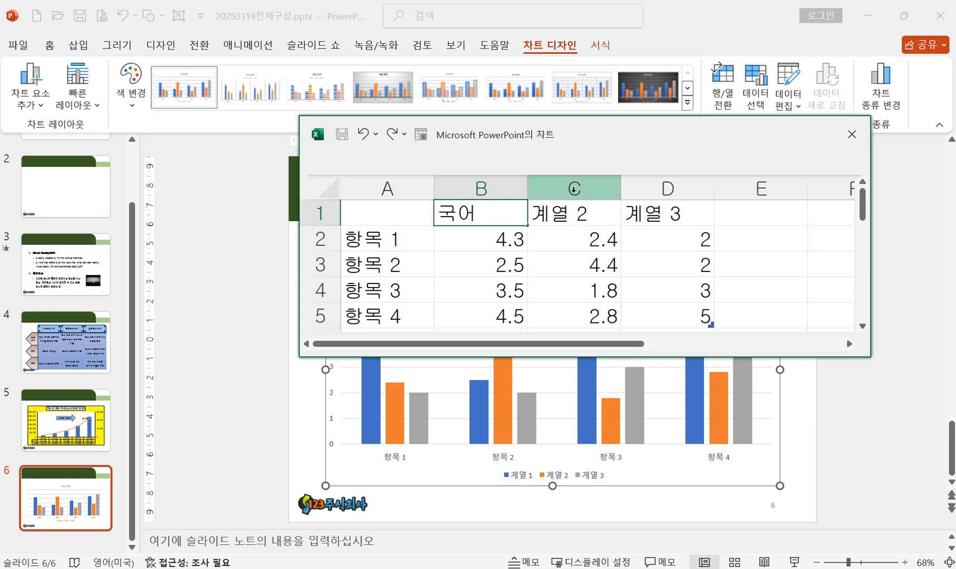
# Enter the series headers 수학 in C1 and 영어 in D1 of the chart data
pyautogui.click(571, 215)
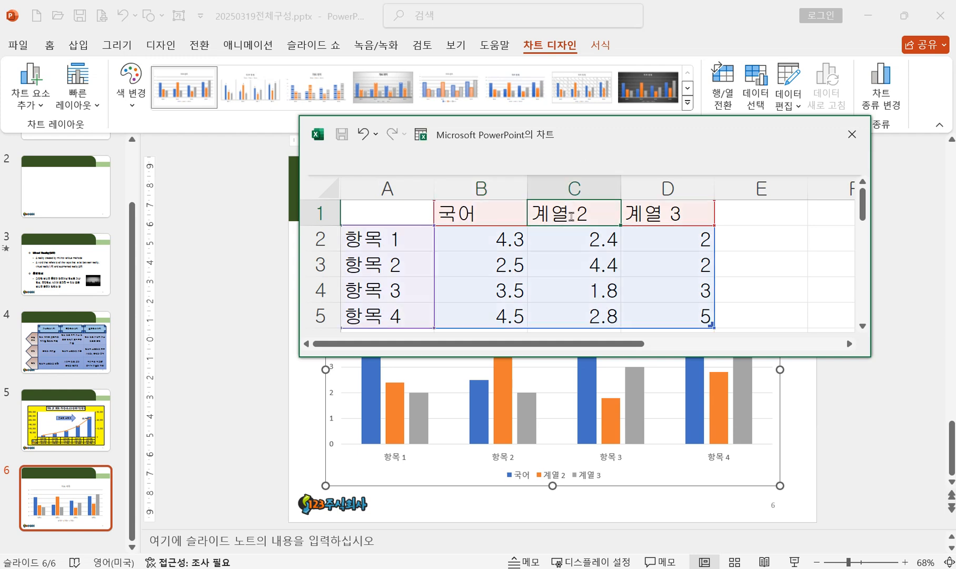
pyautogui.write('쇼ㅜ')
pyautogui.press('BackSpace')
pyautogui.press('BackSpace')
pyautogui.write('수학')
pyautogui.press('Tab')
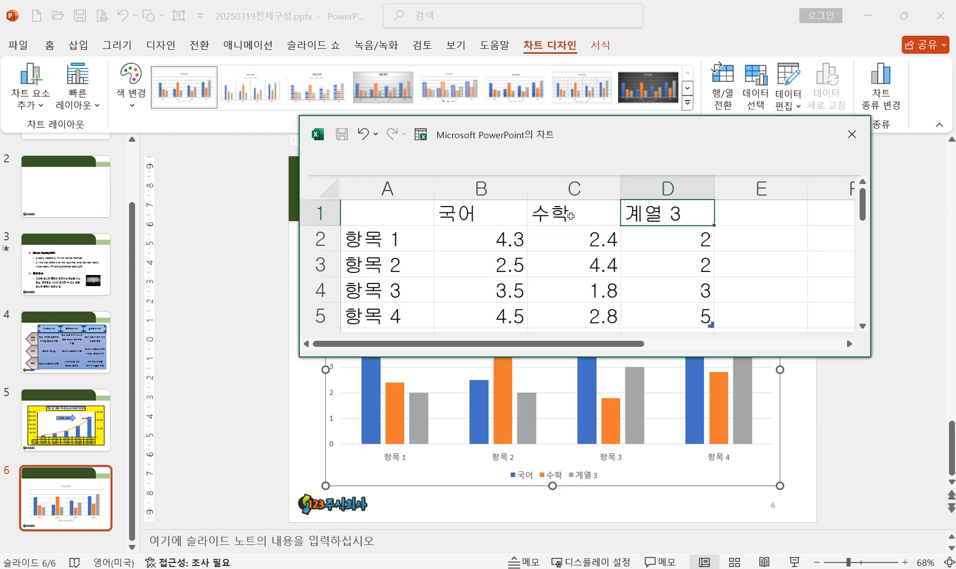
pyautogui.write('영어')
pyautogui.press('Tab')
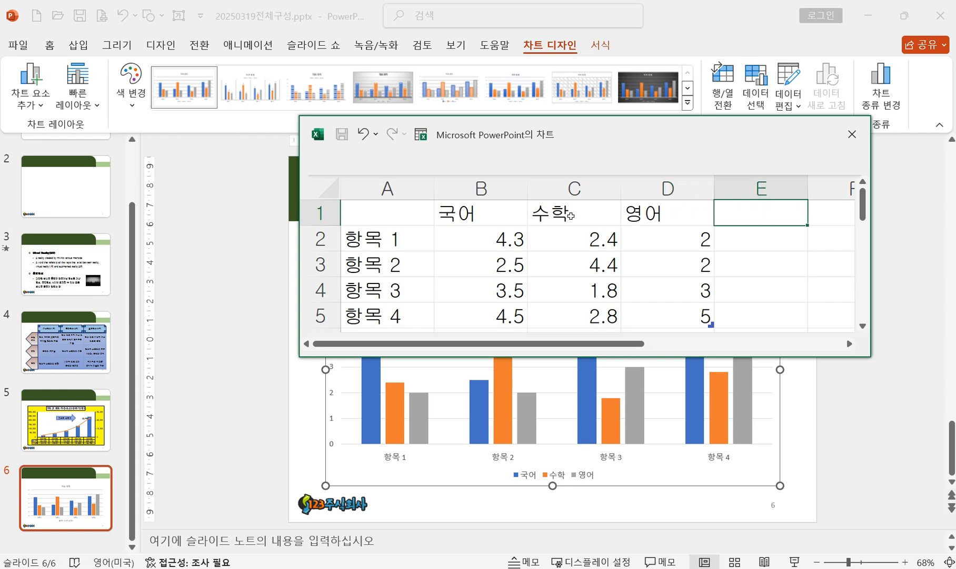
# Enter the series headers 태권도 in E1 and 미술 in F1, widening the data sheet window to reach them
pyautogui.write('태권도')
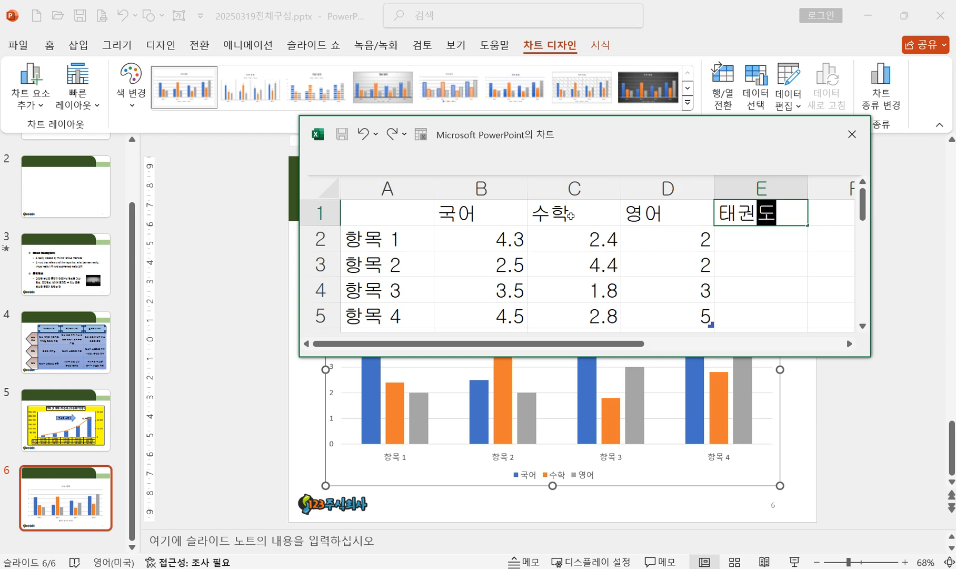
pyautogui.moveTo(451, 129); pyautogui.dragTo(285, 118)
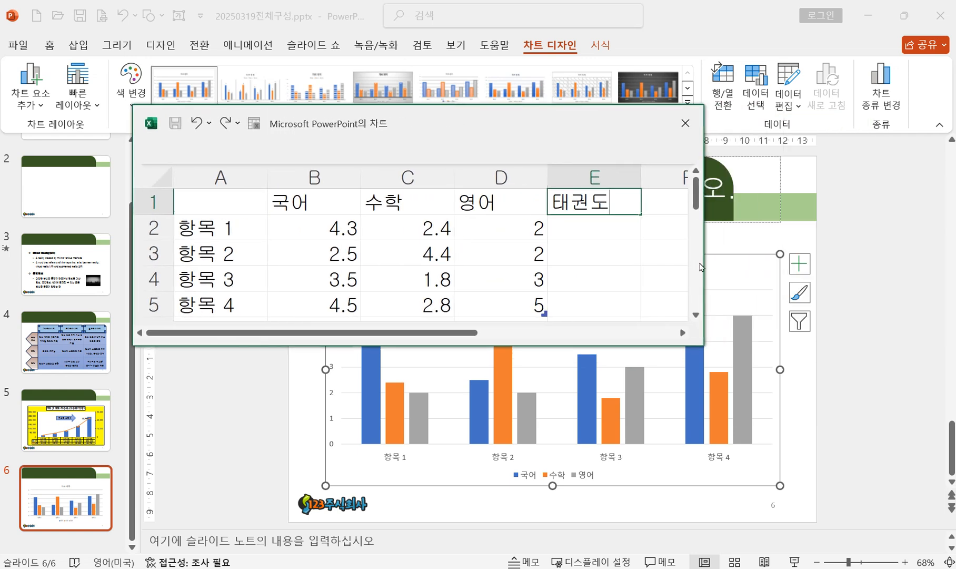
pyautogui.moveTo(704, 266); pyautogui.dragTo(893, 264)
pyautogui.click(693, 200)
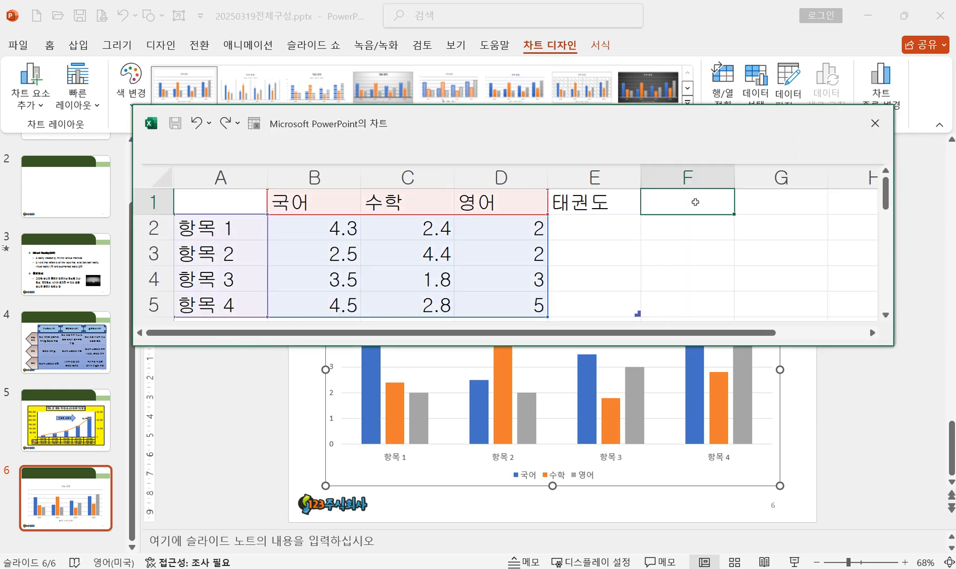
pyautogui.write('미ㅏ')
pyautogui.press('BackSpace')
pyautogui.write('술')
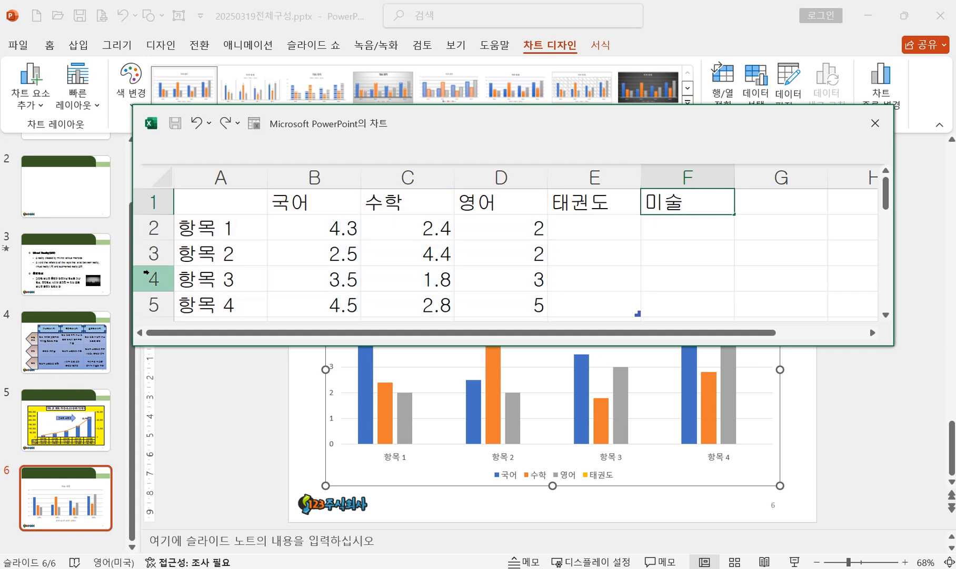
# Replace the first two category labels with 남자아동 in A2 and 여자아동 in A3
pyautogui.click(225, 229)
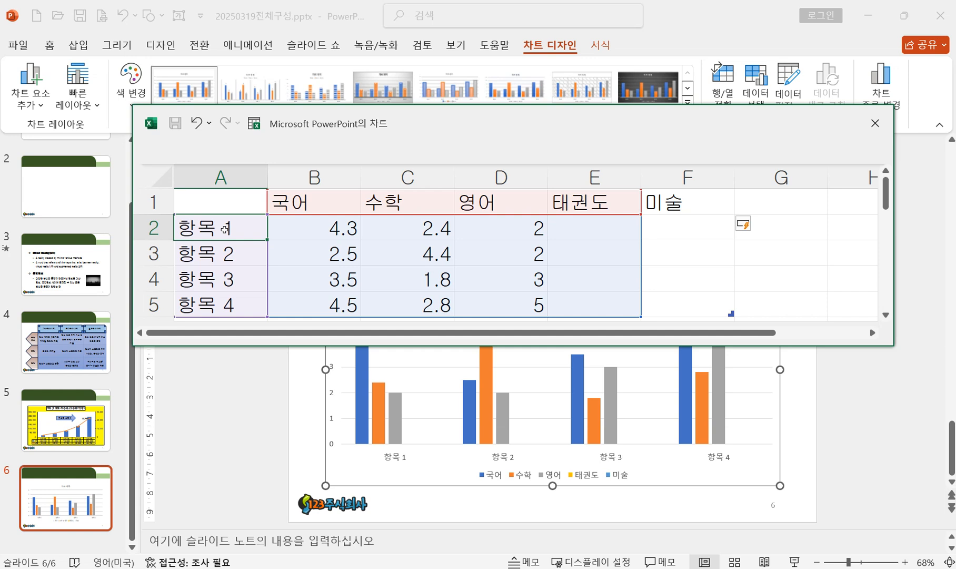
pyautogui.write('남')
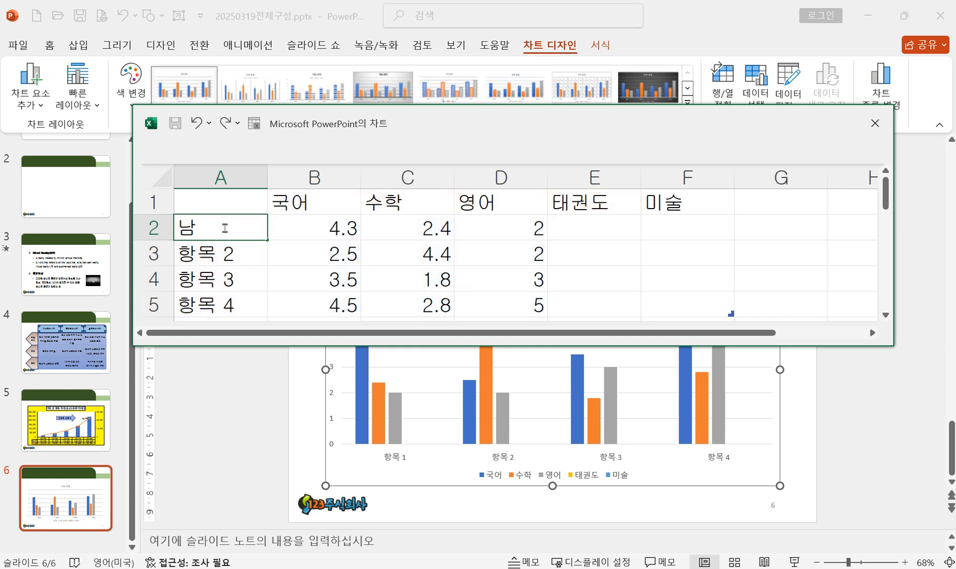
pyautogui.write('장아동')
pyautogui.press('Return')
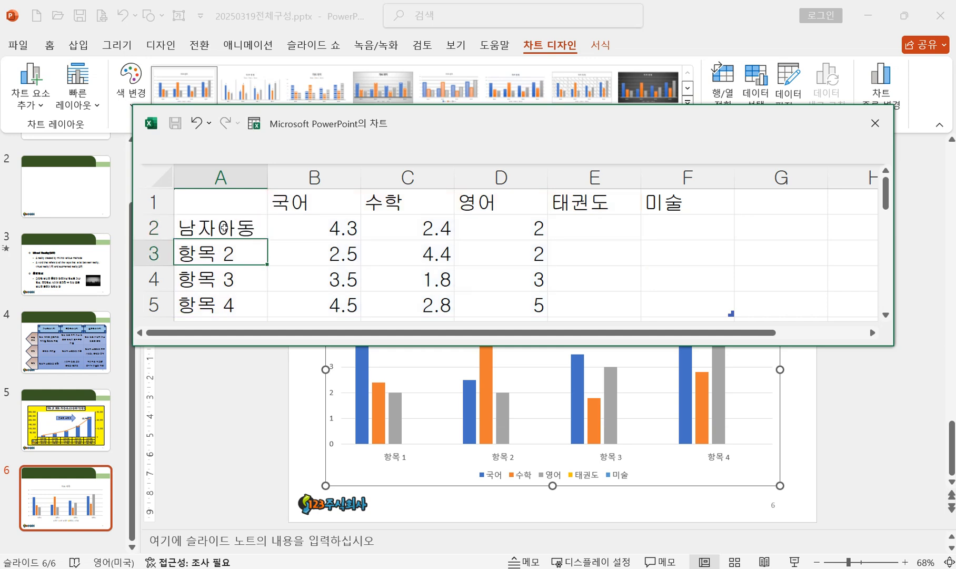
pyautogui.write('여자')
pyautogui.write('아동')
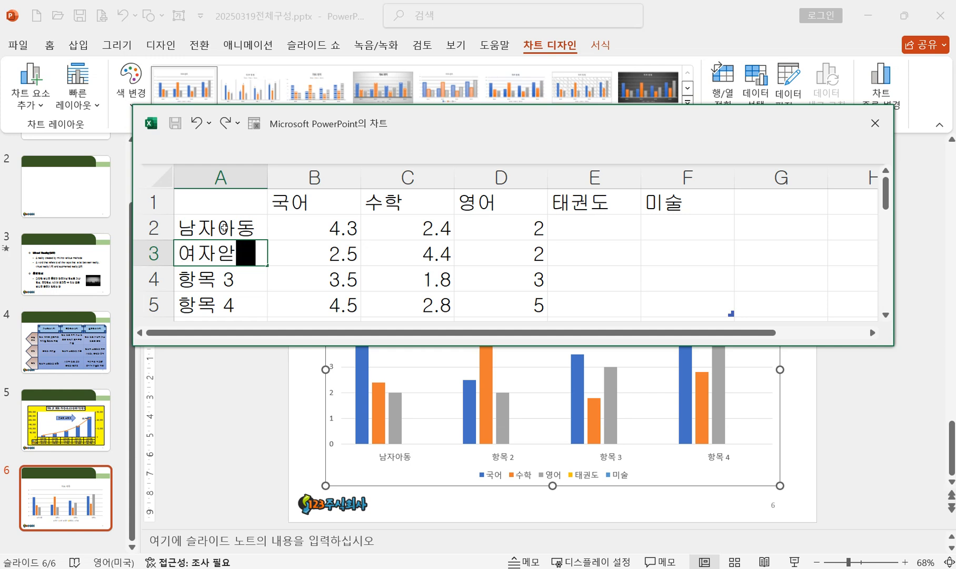
pyautogui.press('Return')
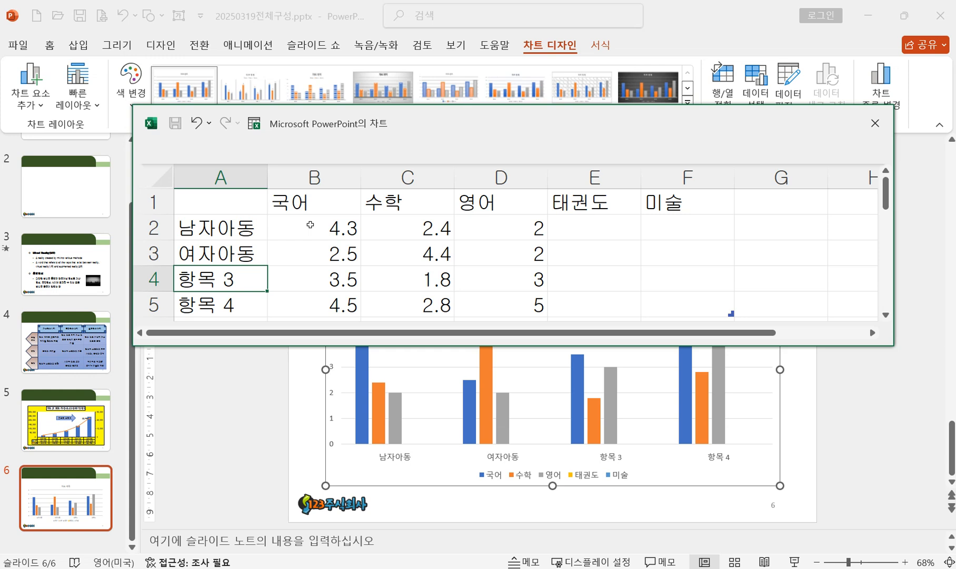
# Fill the 국어 column with 49.4 for 남자아동 and 45.9 for 여자아동
pyautogui.click(310, 225)
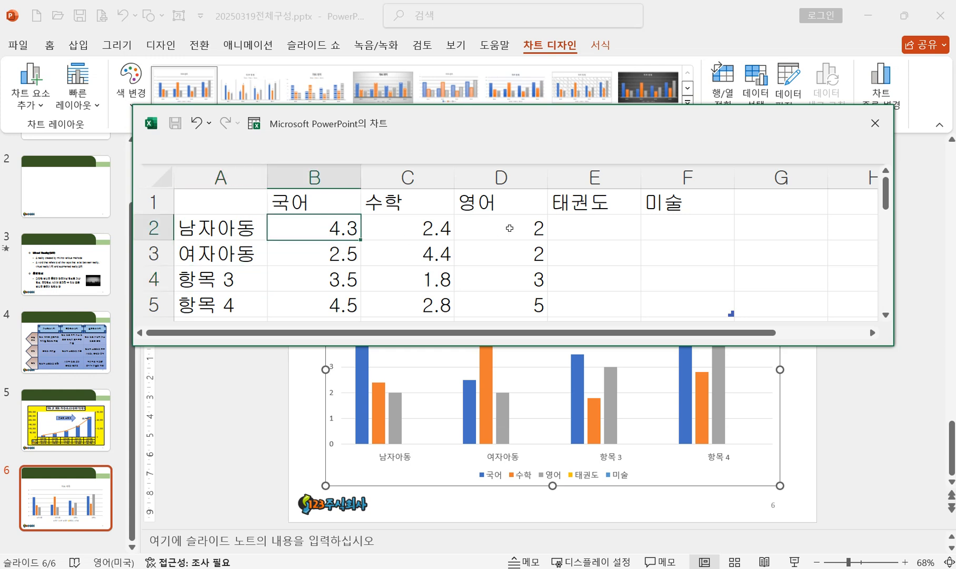
pyautogui.write('49.4')
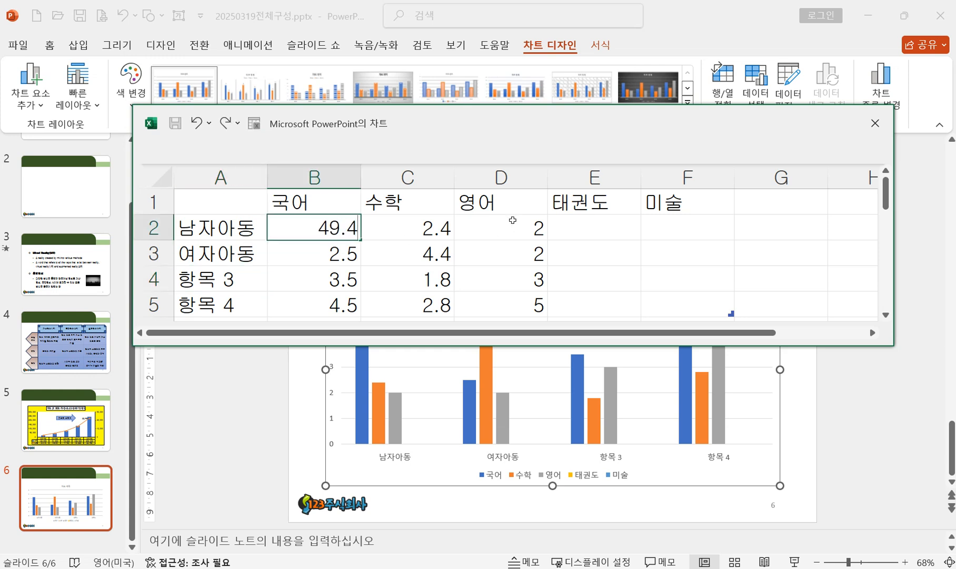
pyautogui.press('Return')
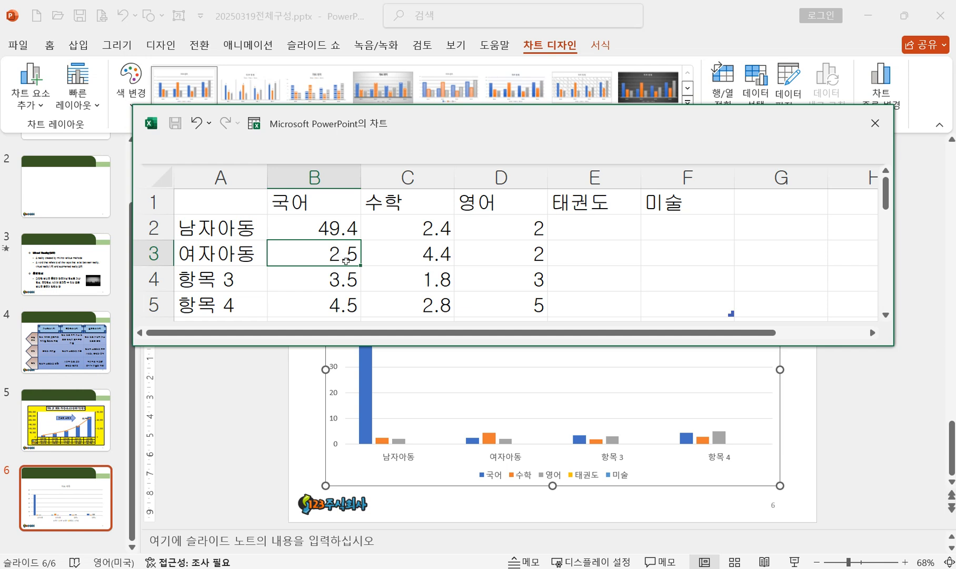
pyautogui.write('45.9')
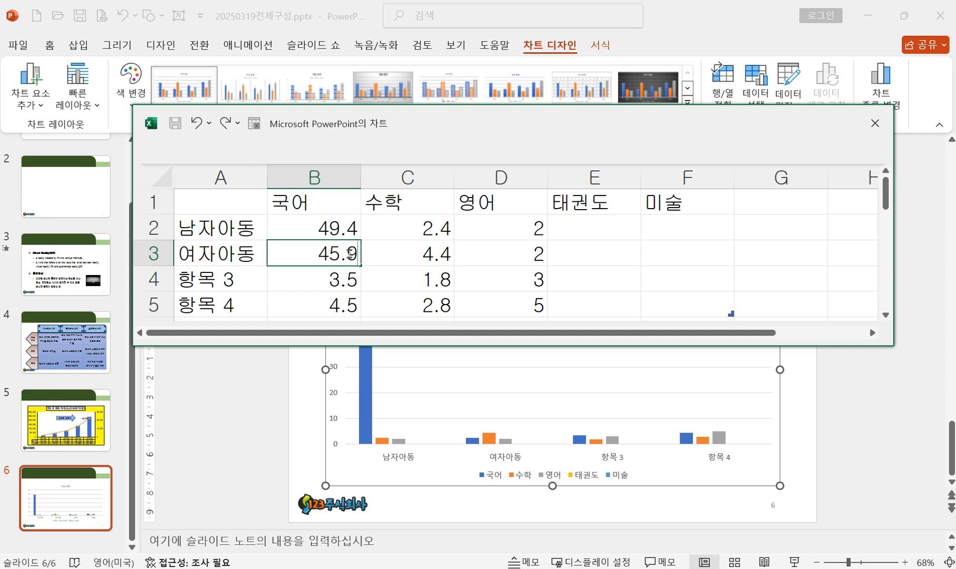
# Fill the 수학 column with 32.9 for 남자아동 and 39 for 여자아동
pyautogui.click(410, 228)
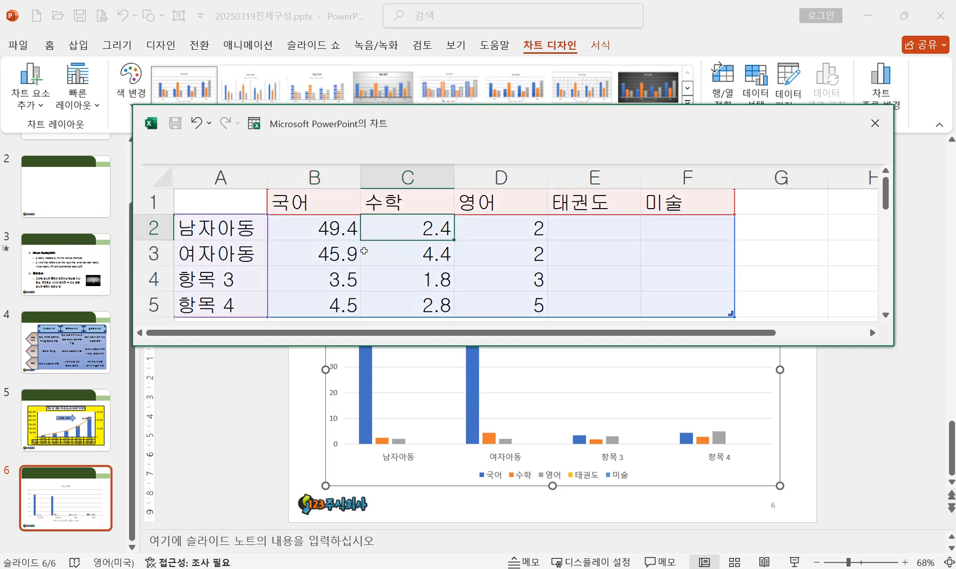
pyautogui.write('32.9')
pyautogui.press('Return')
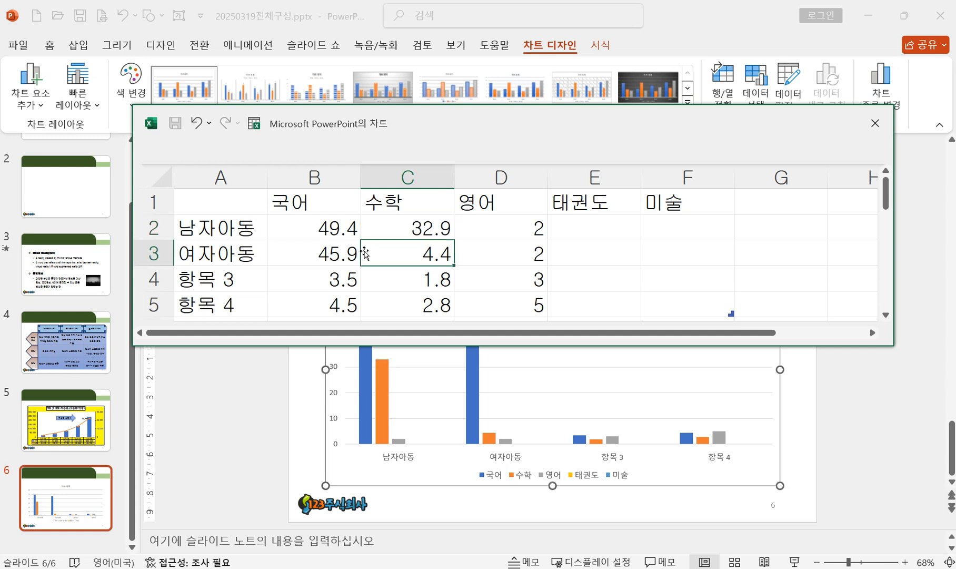
pyautogui.write('39.')
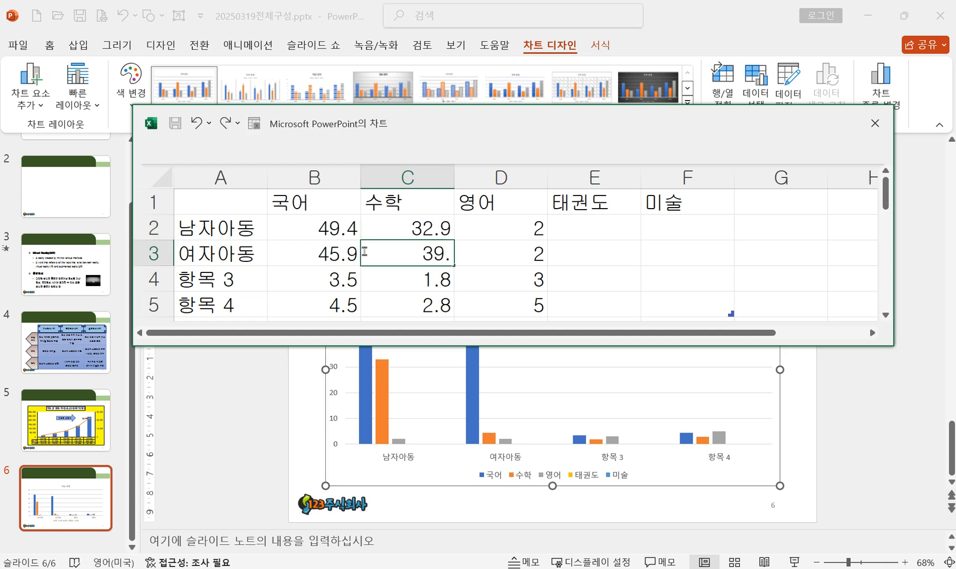
pyautogui.press('Return')
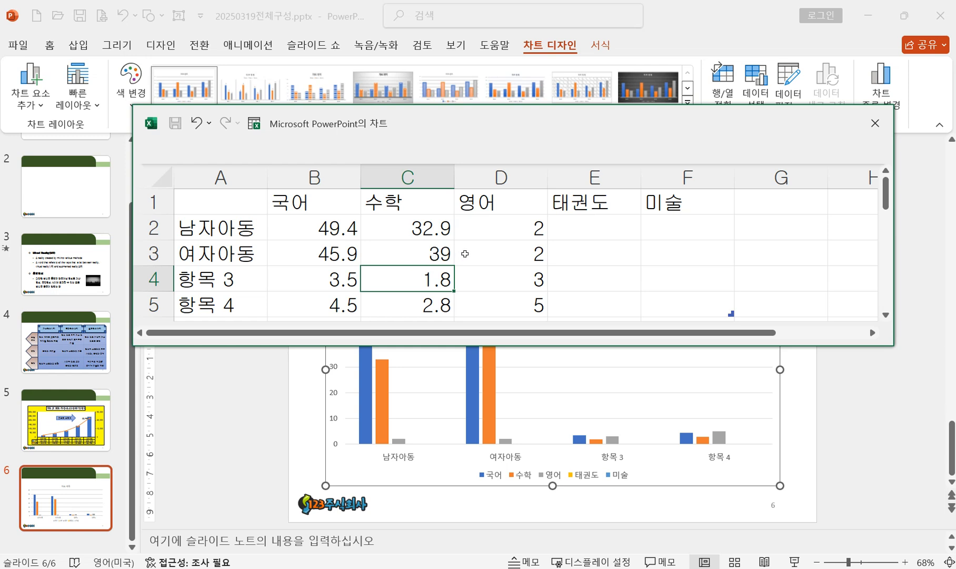
# Fill the 영어 column with 31.0 for 남자아동 and 35.6 for 여자아동
pyautogui.click(484, 229)
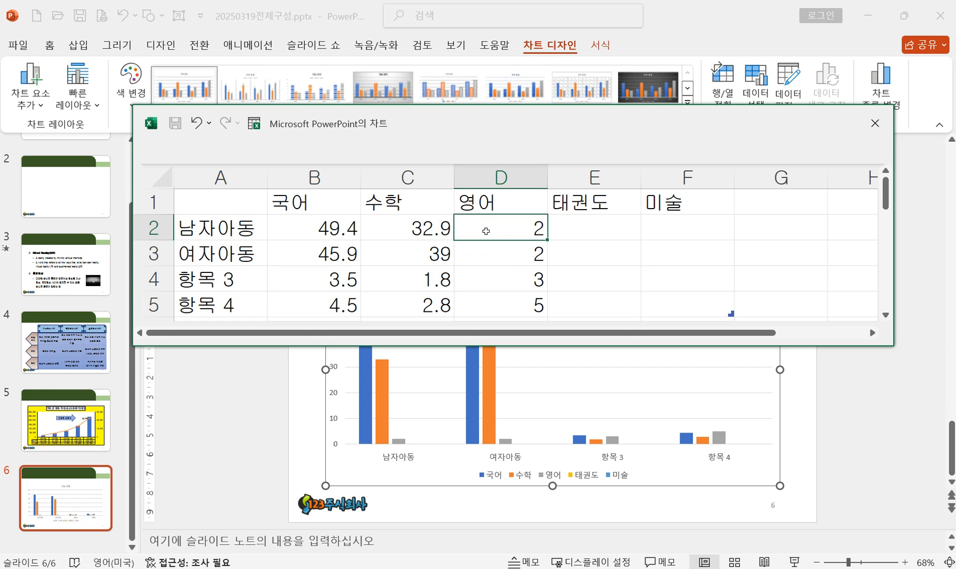
pyautogui.write('31.0')
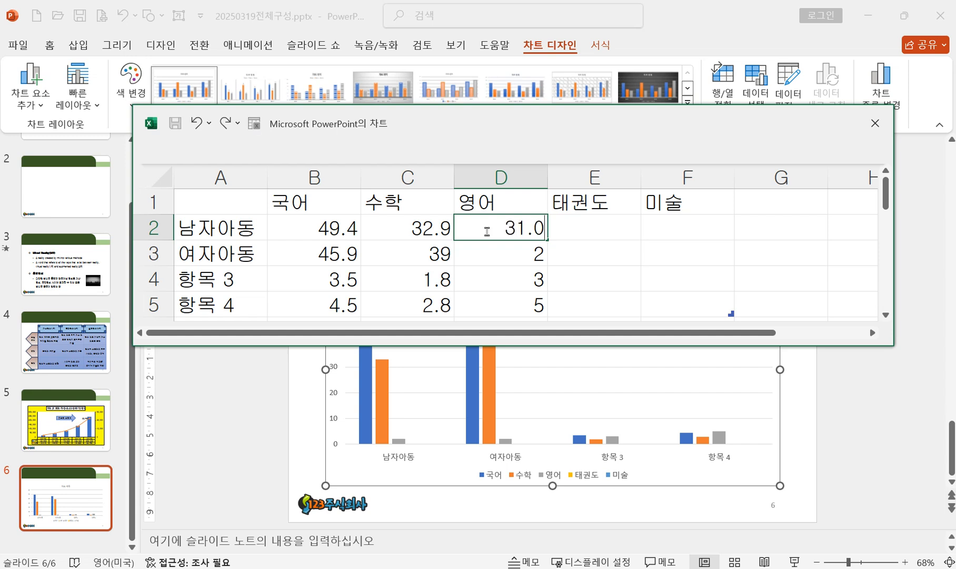
pyautogui.press('Return')
pyautogui.write('35.6')
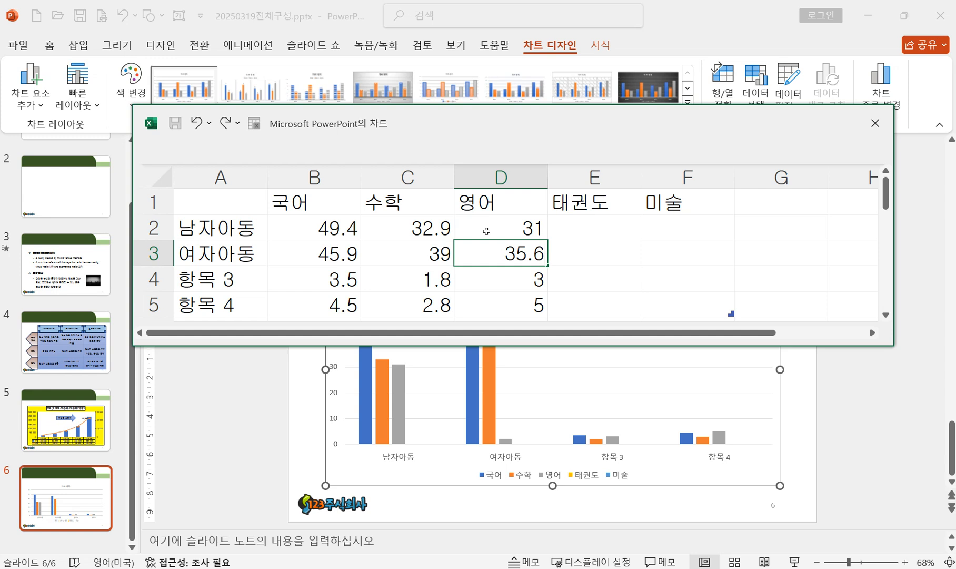
pyautogui.press('Return')
# Fill the 태권도 column with 24.7 for 남자아동 and 12.3 for 여자아동
pyautogui.click(581, 228)
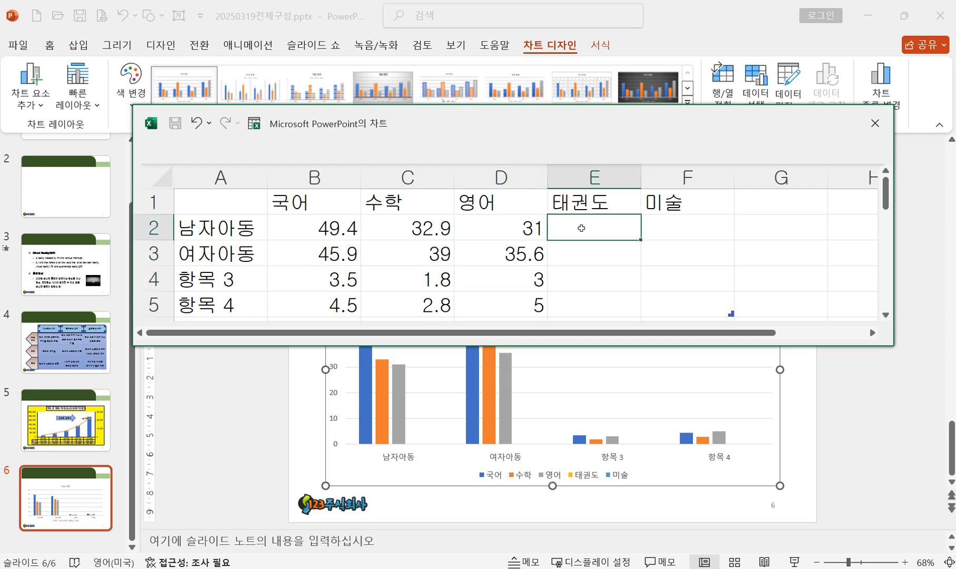
pyautogui.write('24.7')
pyautogui.press('Return')
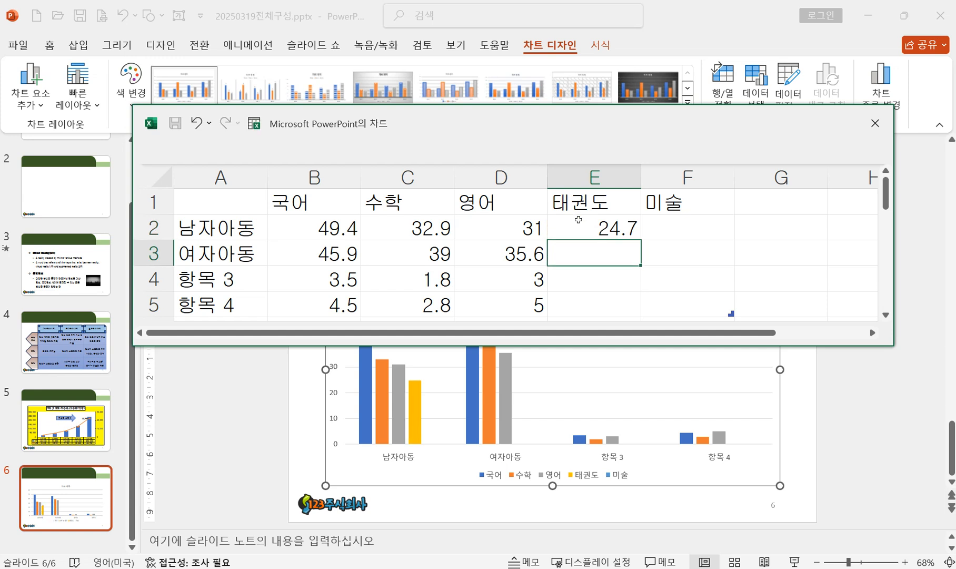
pyautogui.write('12.3')
pyautogui.press('Return')
# Fill the 미술 column with 26.6 for 남자아동 and 30.1 for 여자아동
pyautogui.click(703, 230)
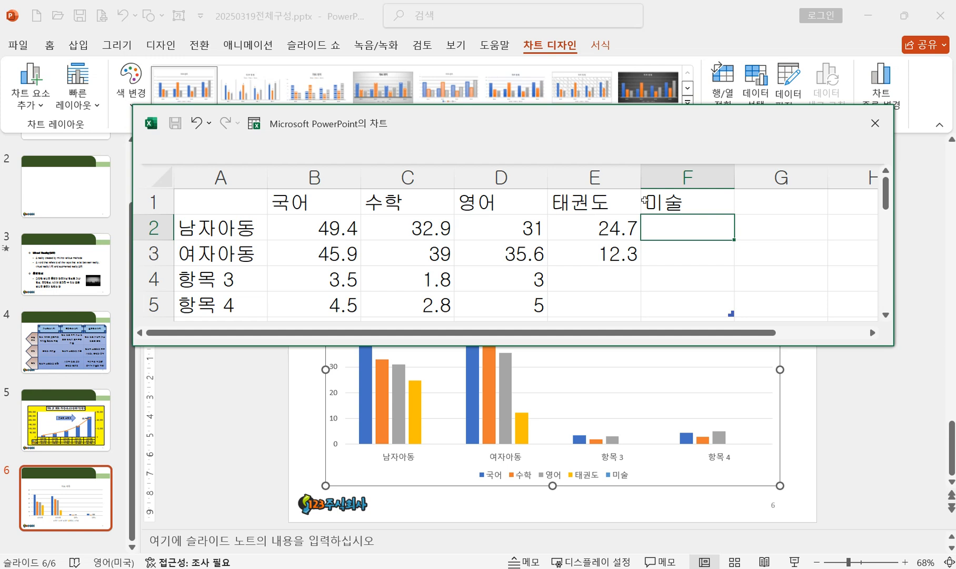
pyautogui.write('26.6')
pyautogui.press('Return')
pyautogui.write('30.1')
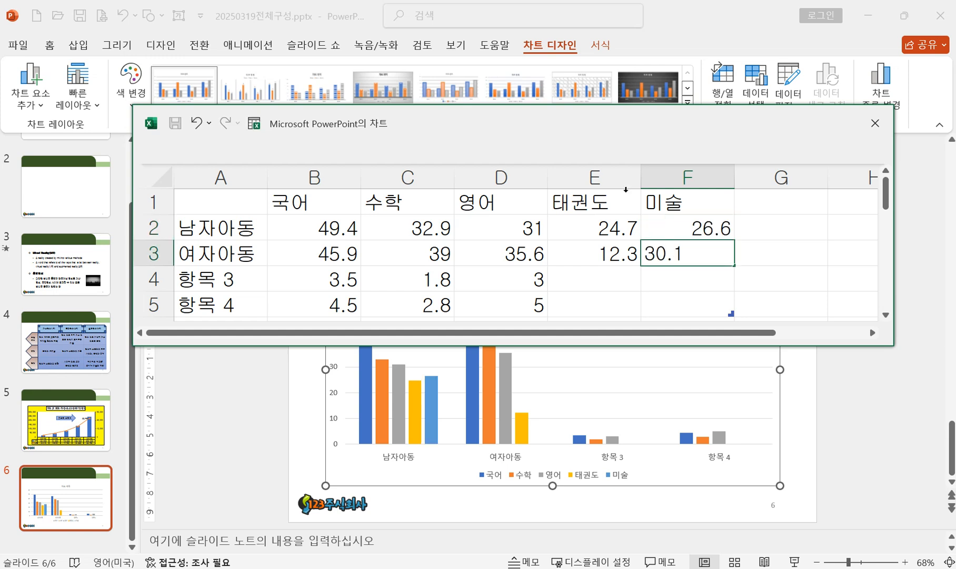
pyautogui.press('Return')
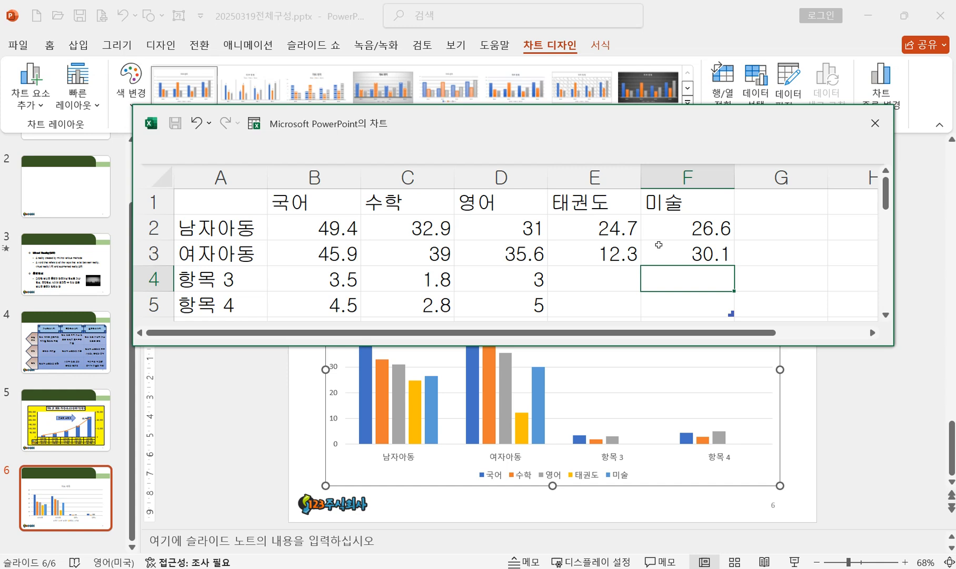
# Check the 수학 and 영어 values against the data table of the printed chart in the photo 20250106_123046.jpg
pyautogui.click(445, 254)
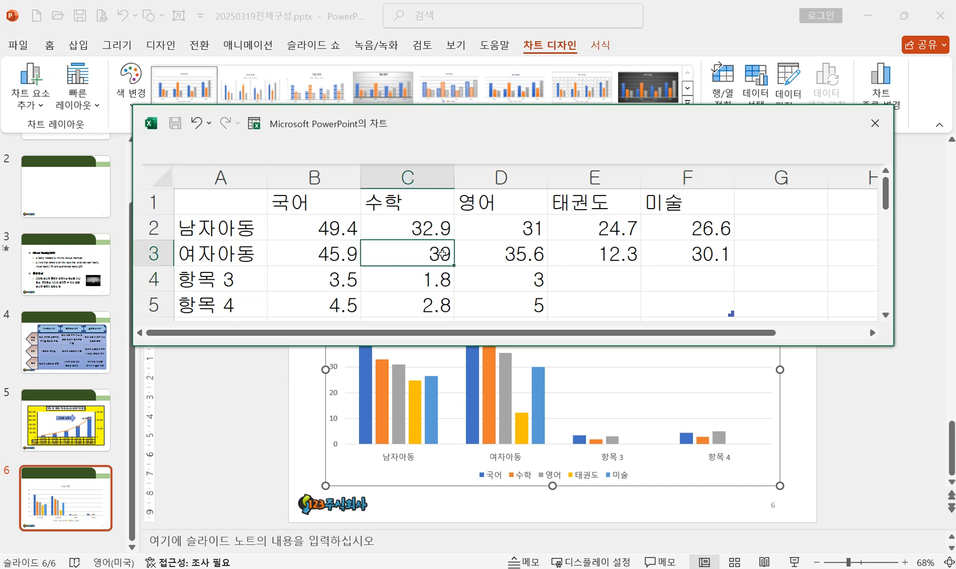
pyautogui.click(515, 224)
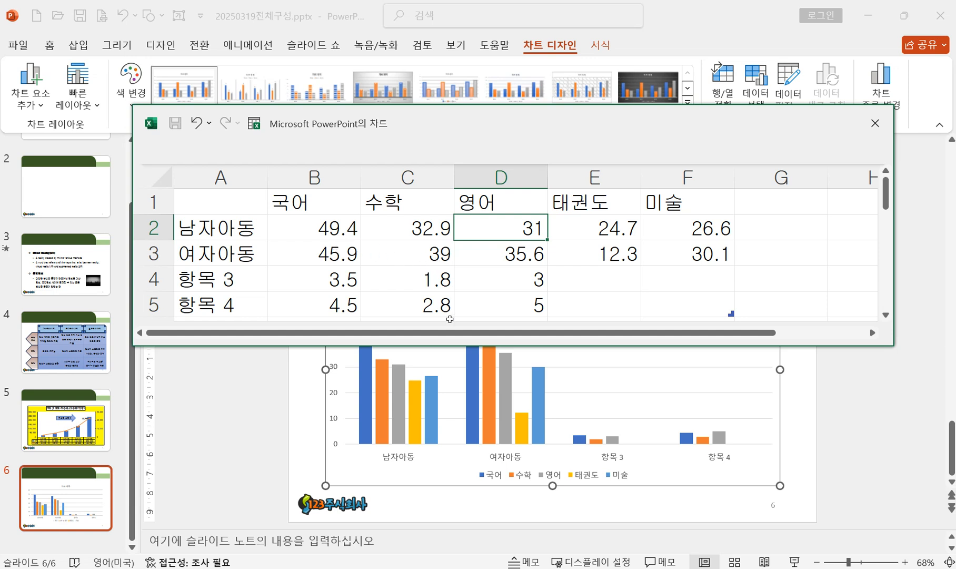
pyautogui.click(447, 568)
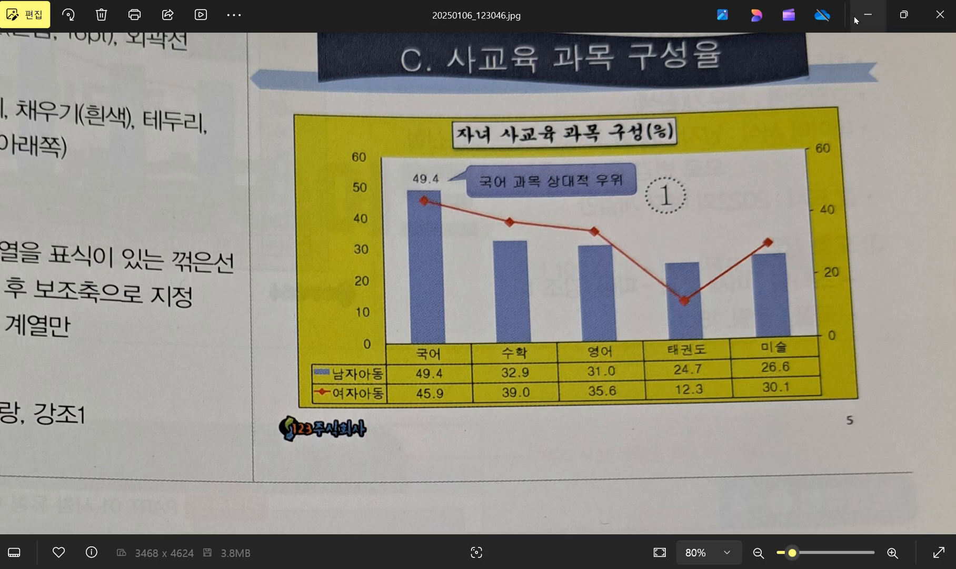
pyautogui.click(868, 15)
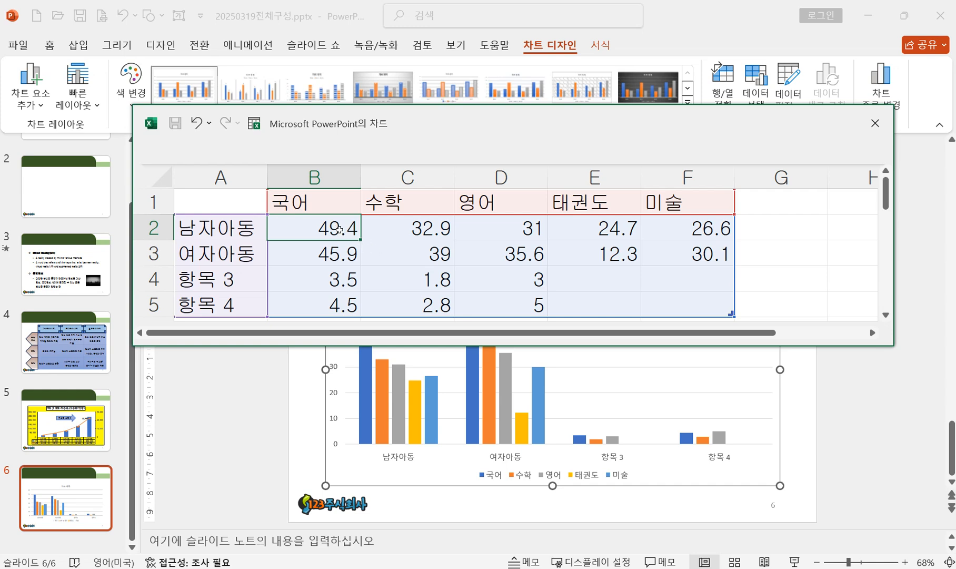
# Format the values in B2:F3 of the chart data as numbers (숫자) with 1 decimal place
pyautogui.moveTo(339, 229); pyautogui.dragTo(462, 241)
pyautogui.moveTo(609, 248); pyautogui.dragTo(710, 248)
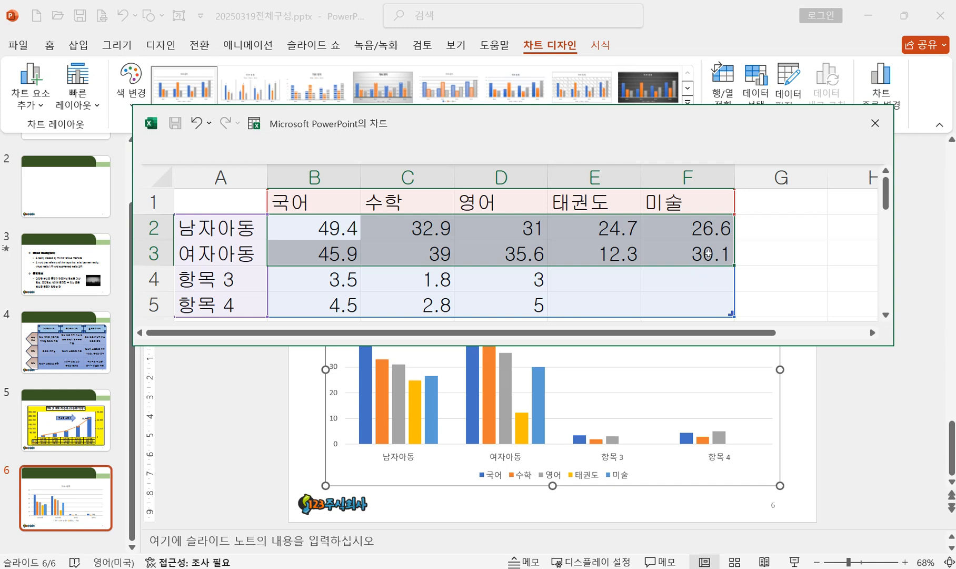
pyautogui.rightClick(708, 253)
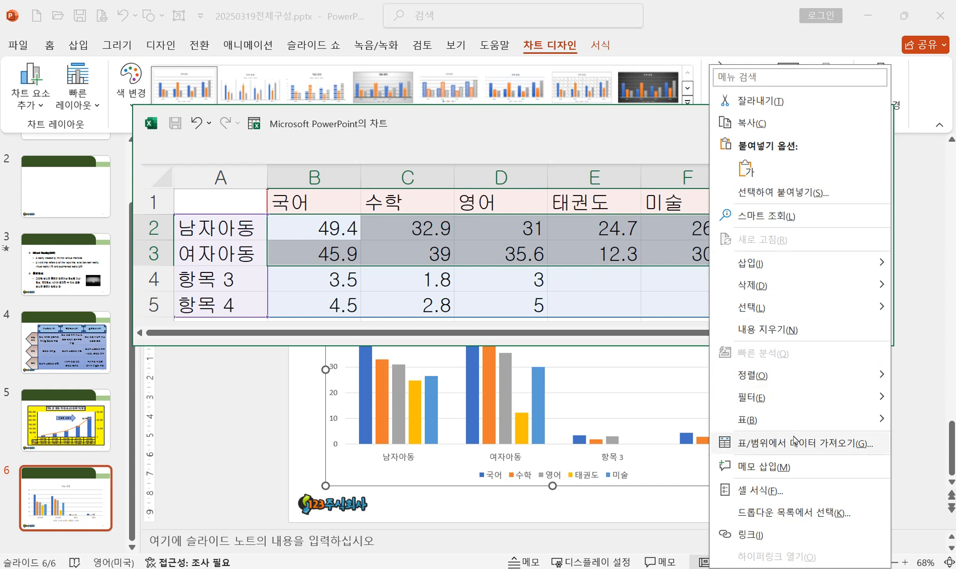
pyautogui.click(783, 495)
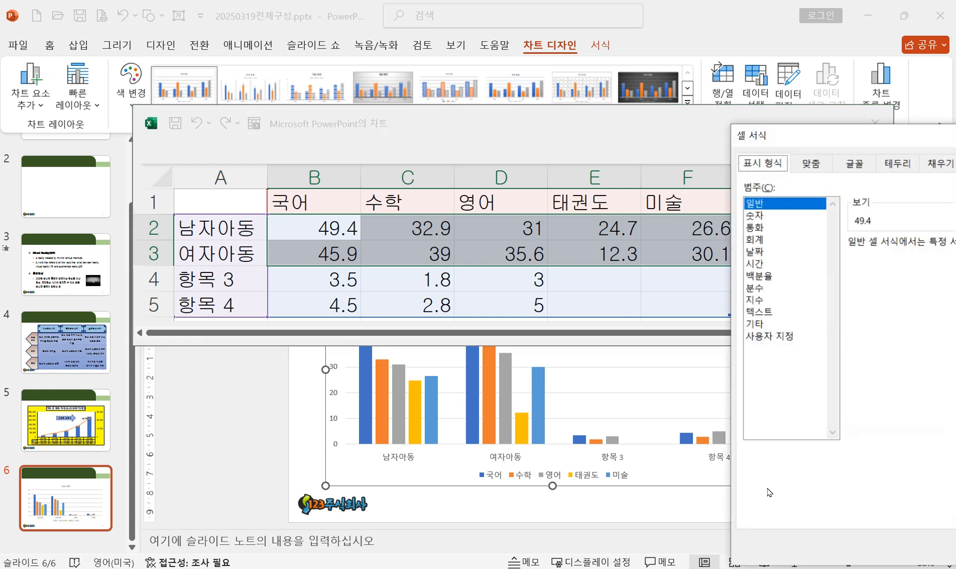
pyautogui.moveTo(783, 139); pyautogui.dragTo(443, 76)
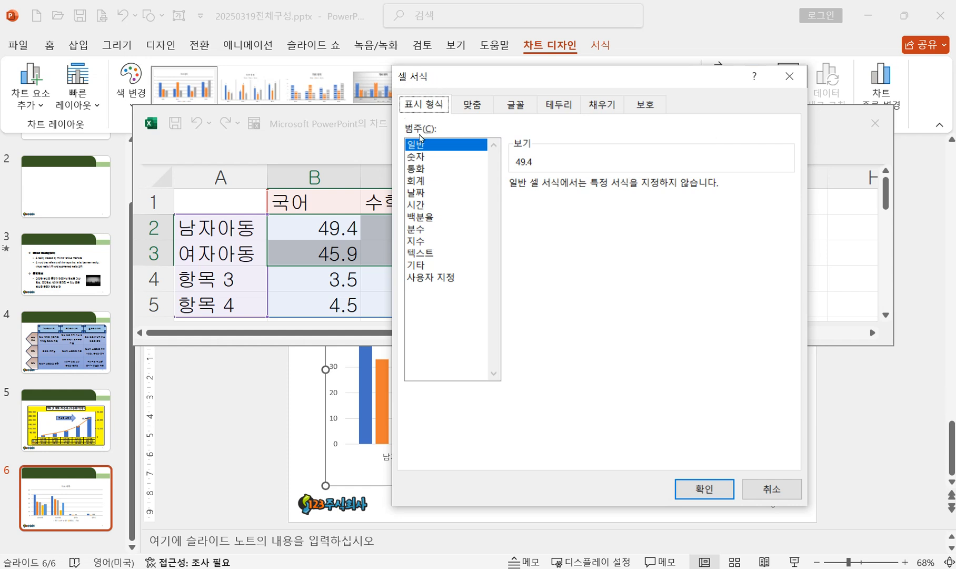
pyautogui.click(419, 157)
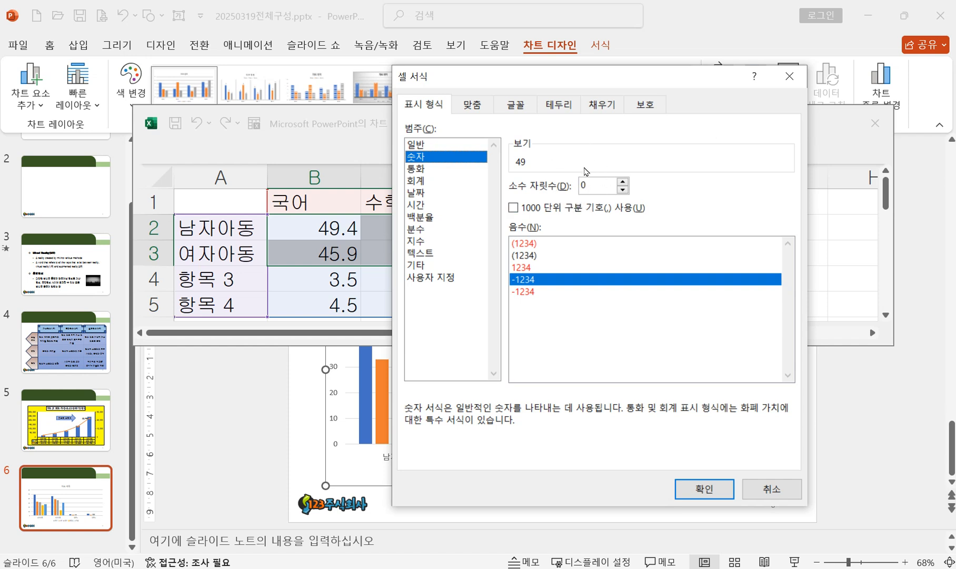
pyautogui.click(623, 181)
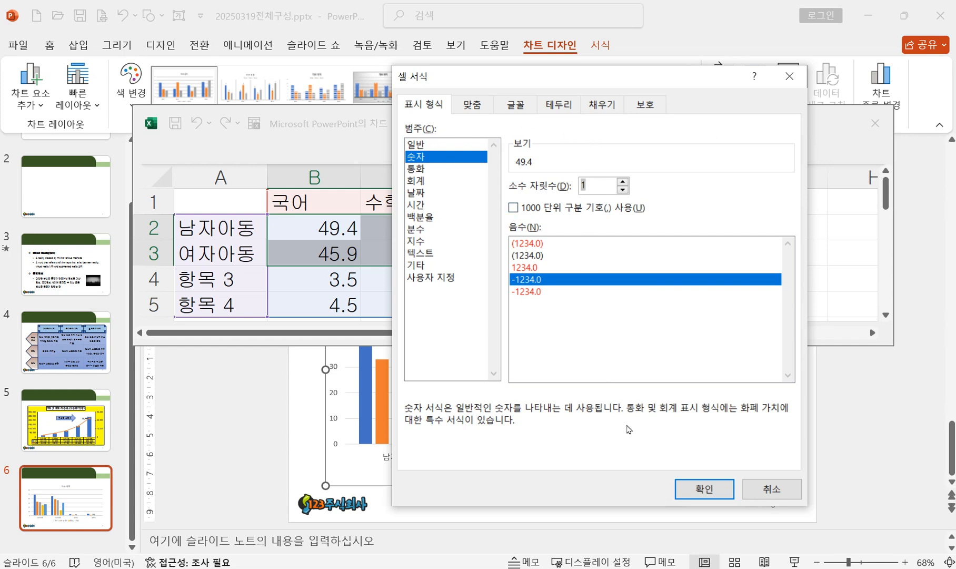
pyautogui.click(718, 496)
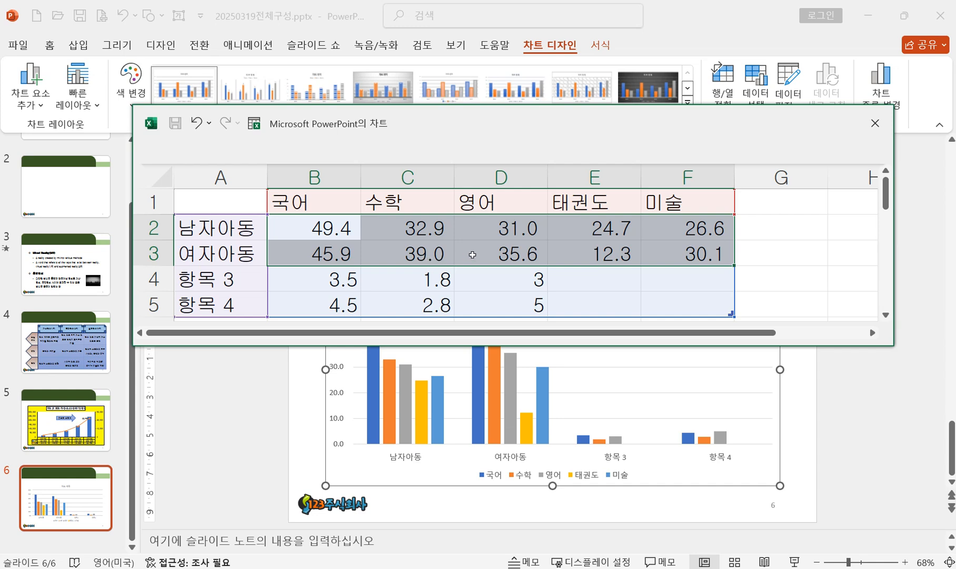
# Review the number category and decimal places in the cell format settings of B2:F3
pyautogui.rightClick(547, 250)
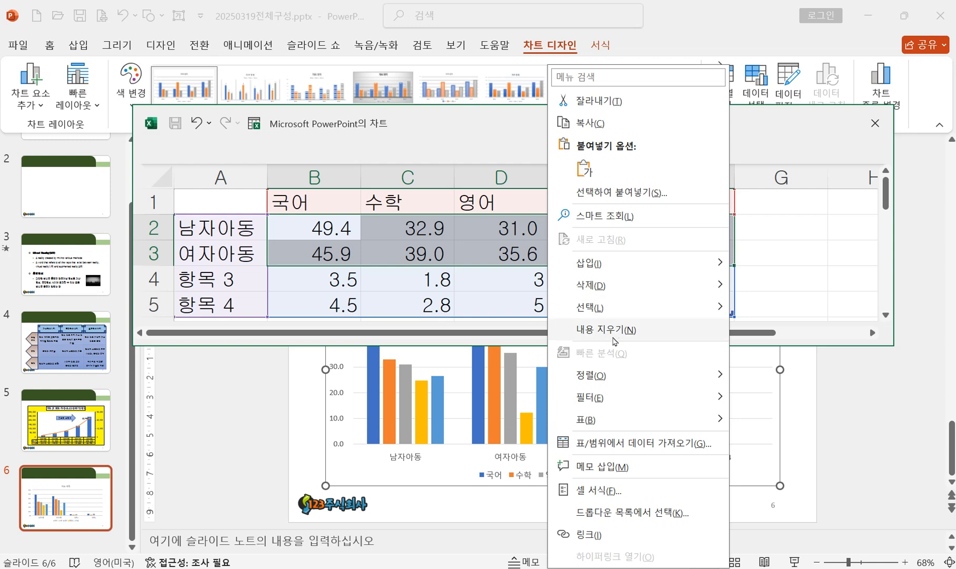
pyautogui.click(631, 495)
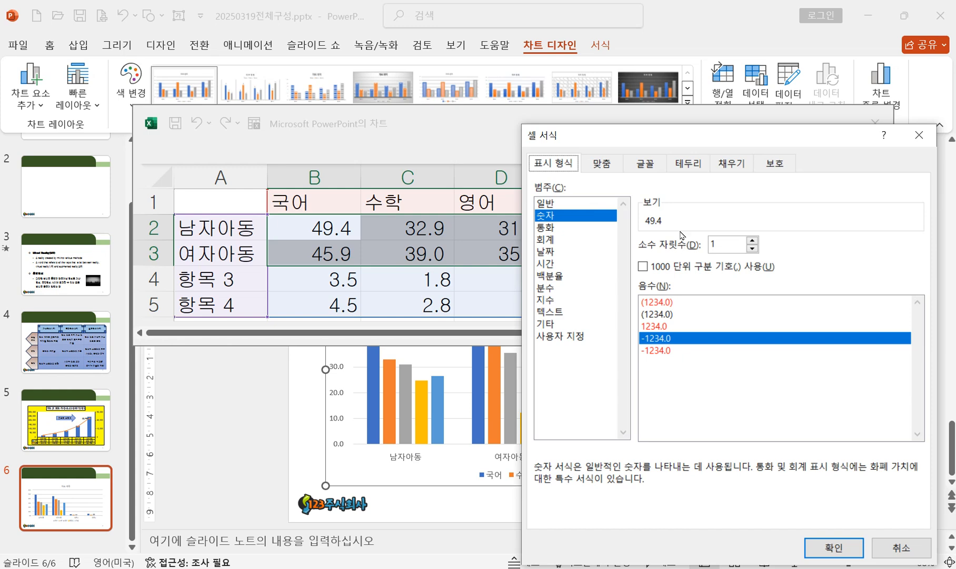
pyautogui.click(840, 549)
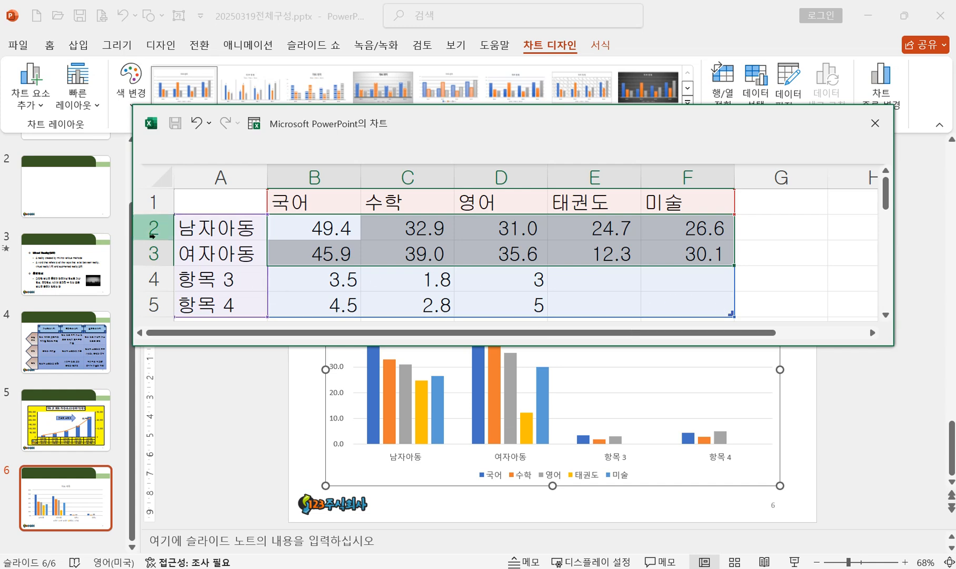
# Delete the 항목 3 and 항목 4 table rows from the chart data
pyautogui.moveTo(200, 281); pyautogui.dragTo(689, 301)
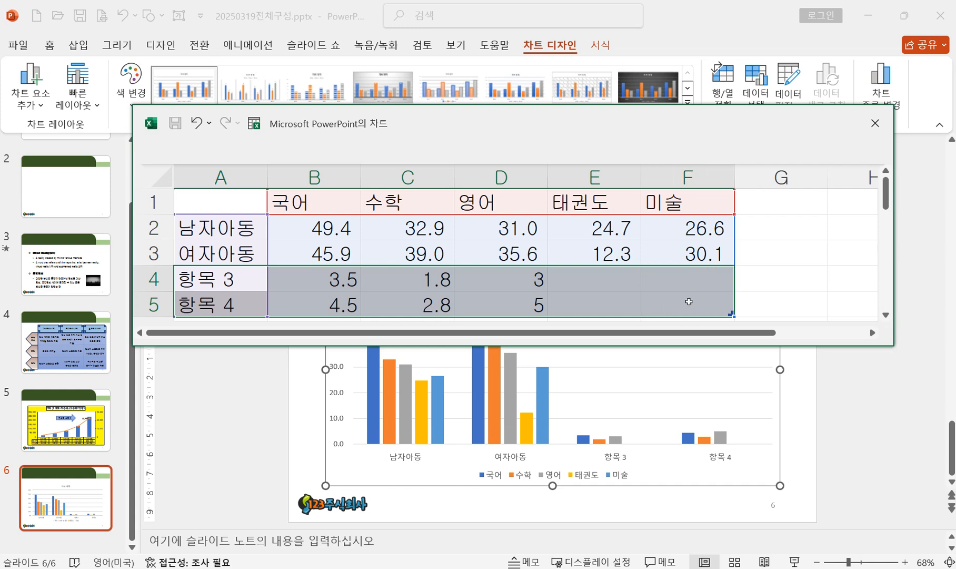
pyautogui.rightClick(689, 303)
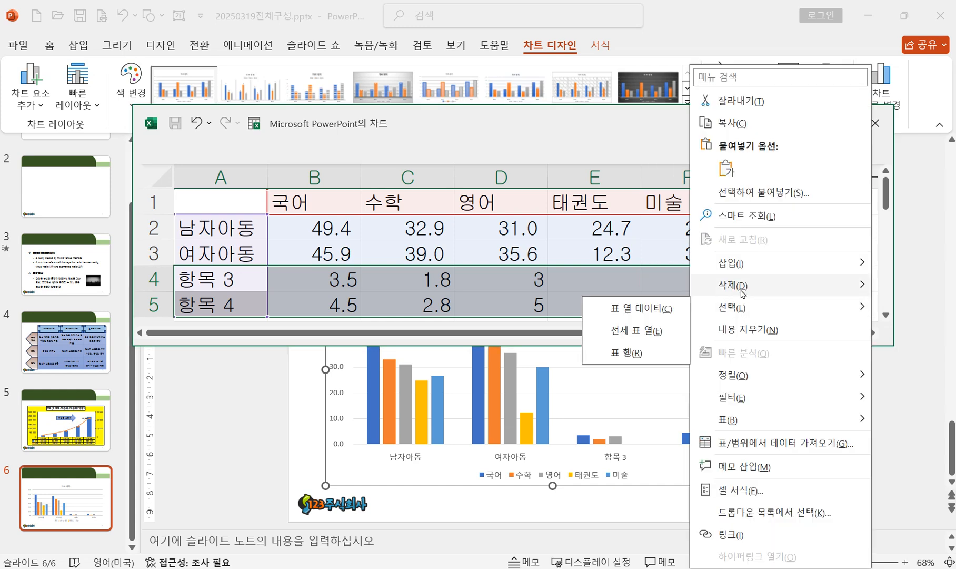
pyautogui.moveTo(743, 289)
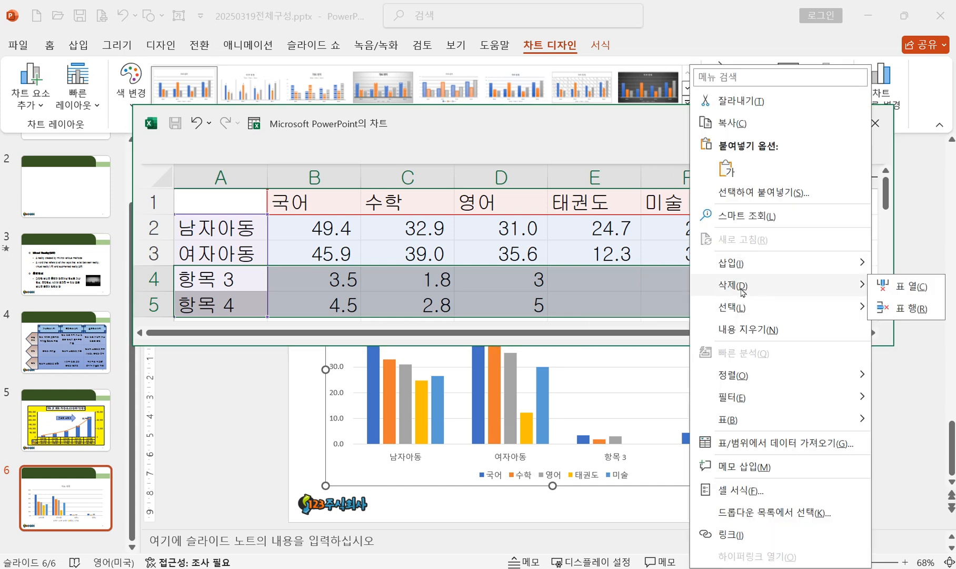
pyautogui.click(916, 310)
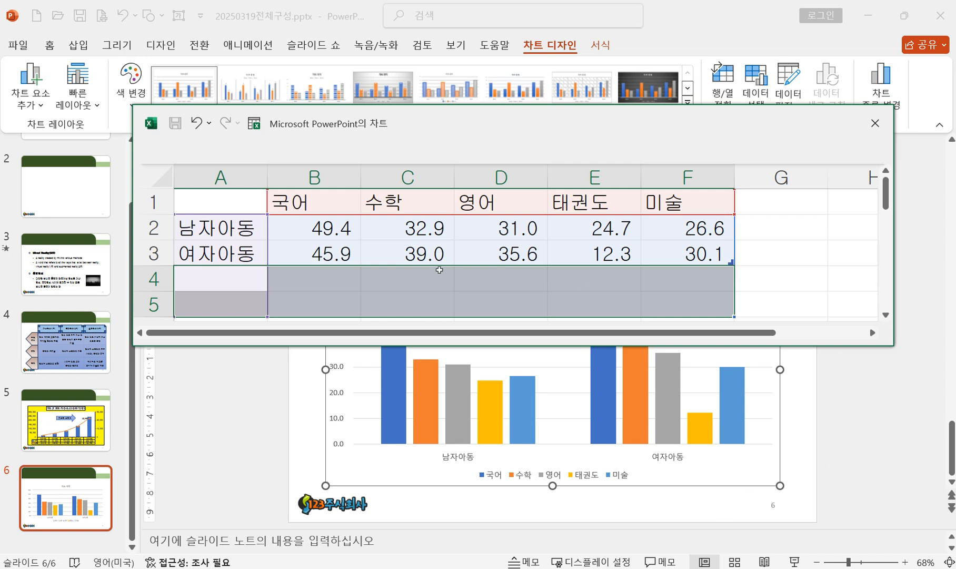
# Switch the chart's rows and columns so the subjects form the categories, and close the chart data sheet
pyautogui.moveTo(662, 122); pyautogui.dragTo(653, 196)
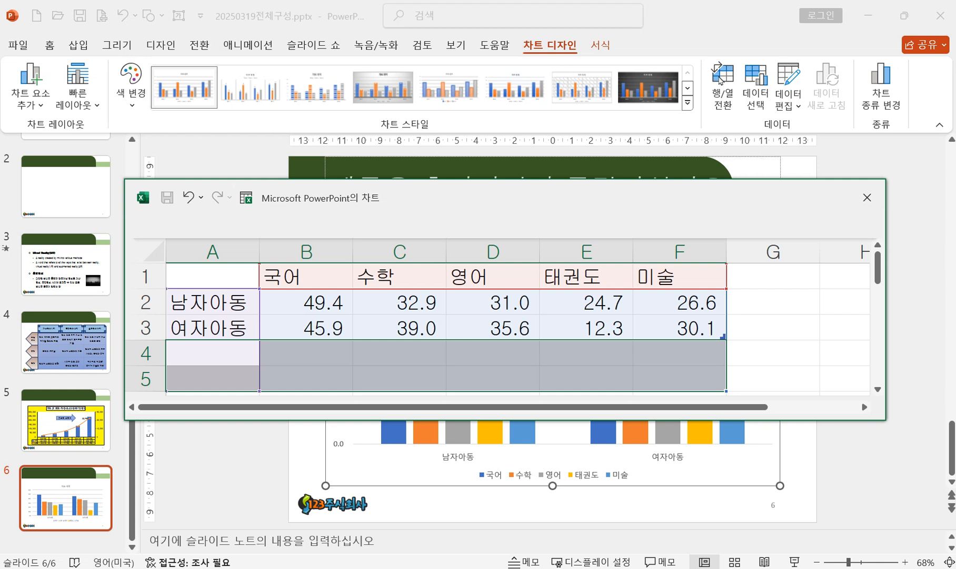
pyautogui.click(722, 80)
pyautogui.click(722, 80)
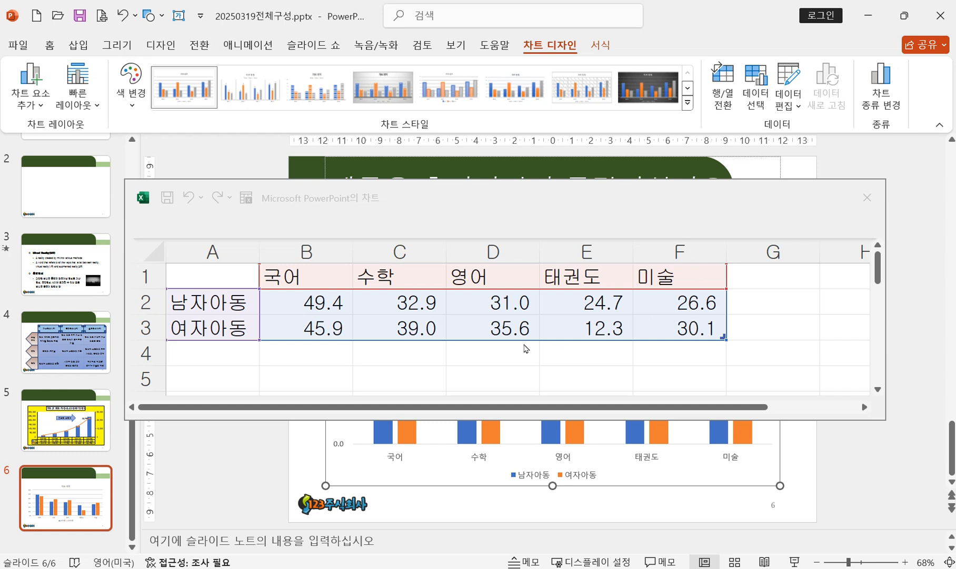
pyautogui.click(866, 197)
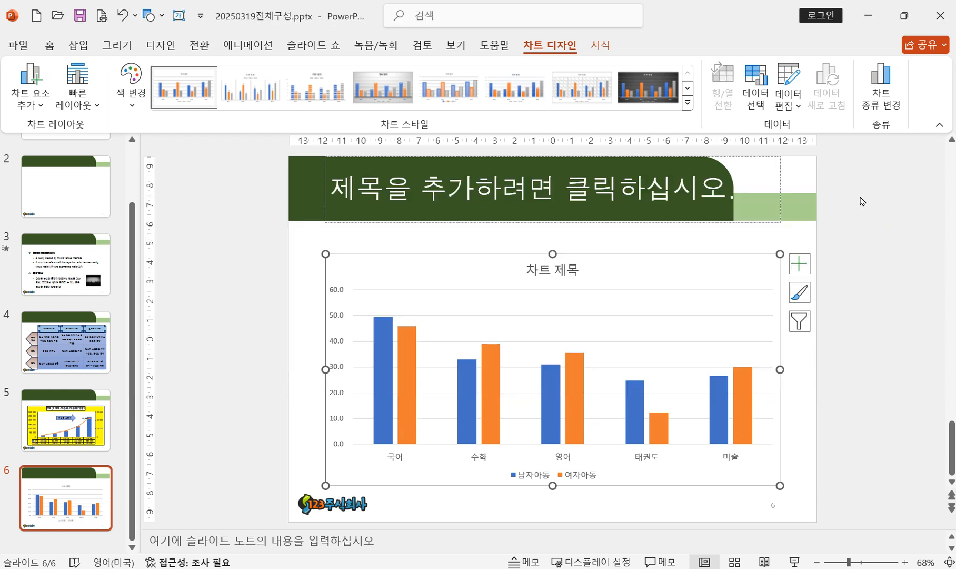